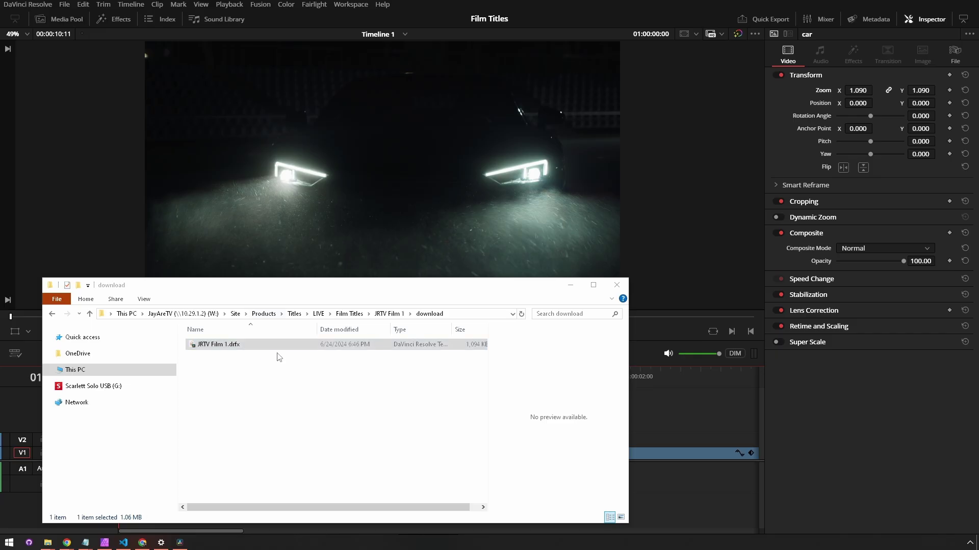
Install the JRTV Film 1.drfx template bundle into DaVinci Resolve's effects library
left_click(197, 345)
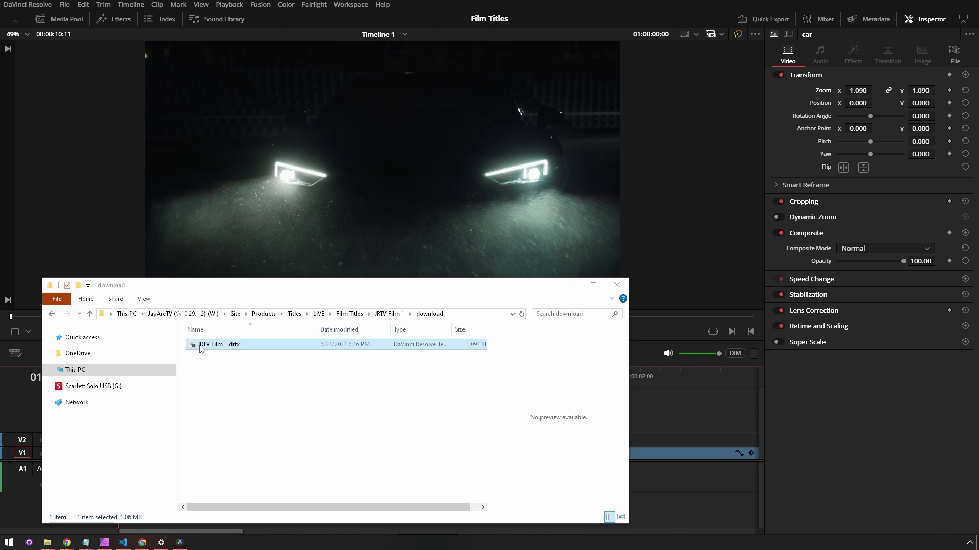
double_click(195, 347)
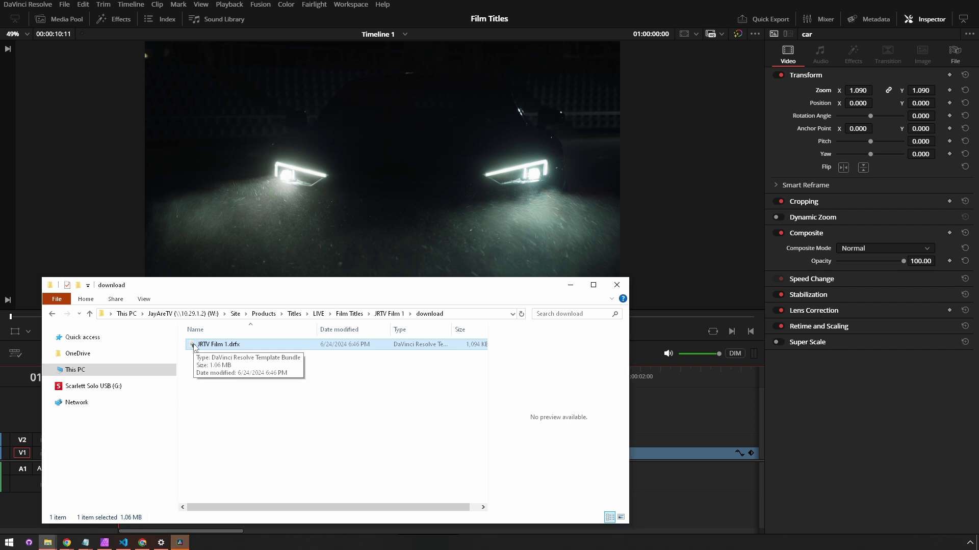
left_click(442, 264)
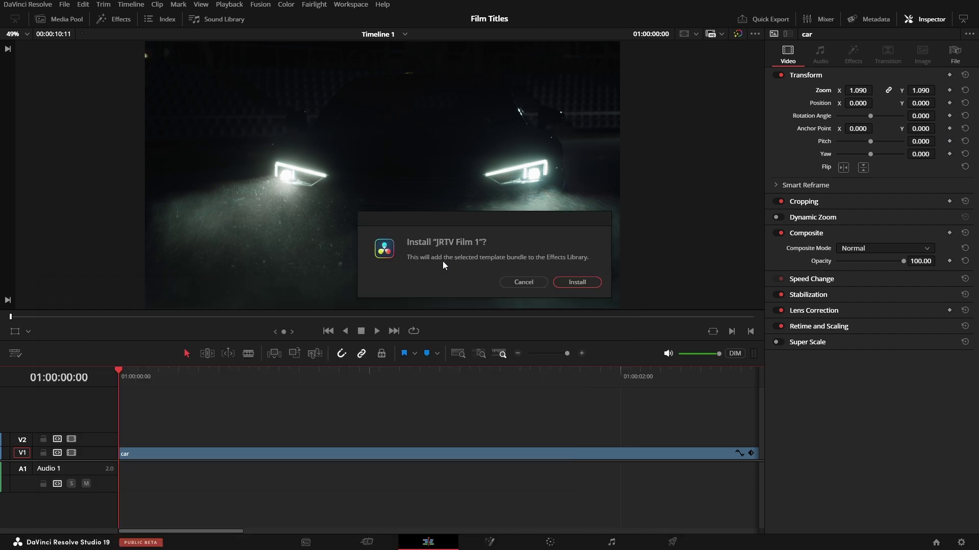
left_click(582, 283)
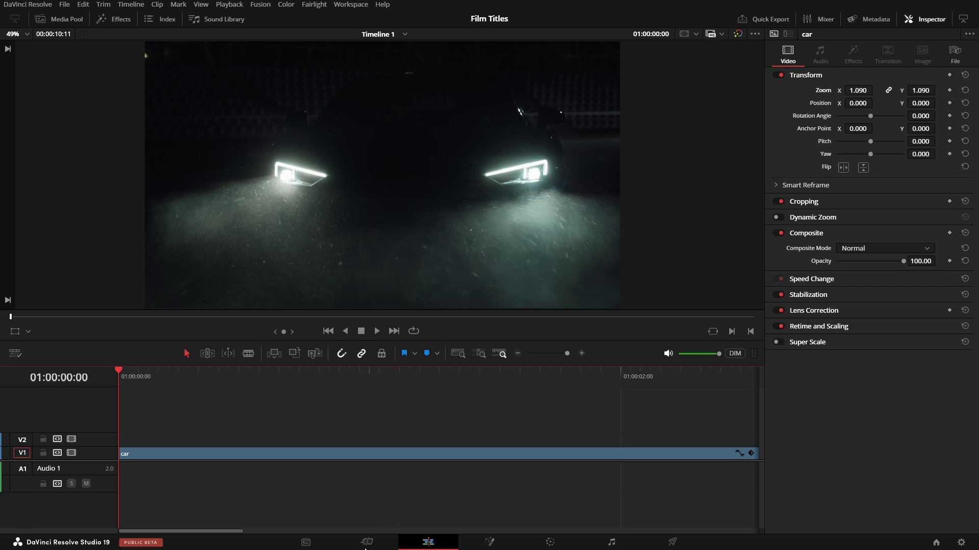
Place JRTV Film 05 from Titles > JayAreTV > Film on track V2 above the car clip
left_click(120, 21)
left_click(20, 200)
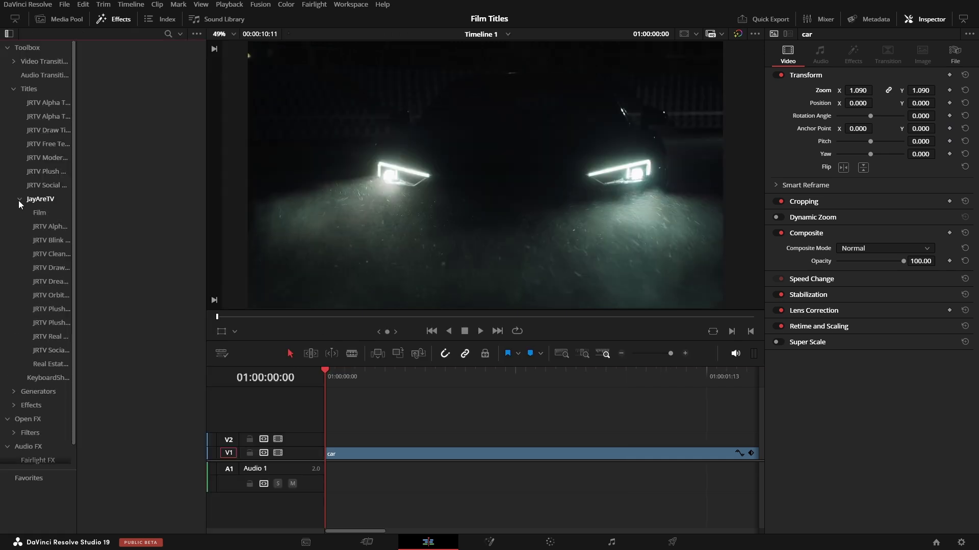
left_click(40, 213)
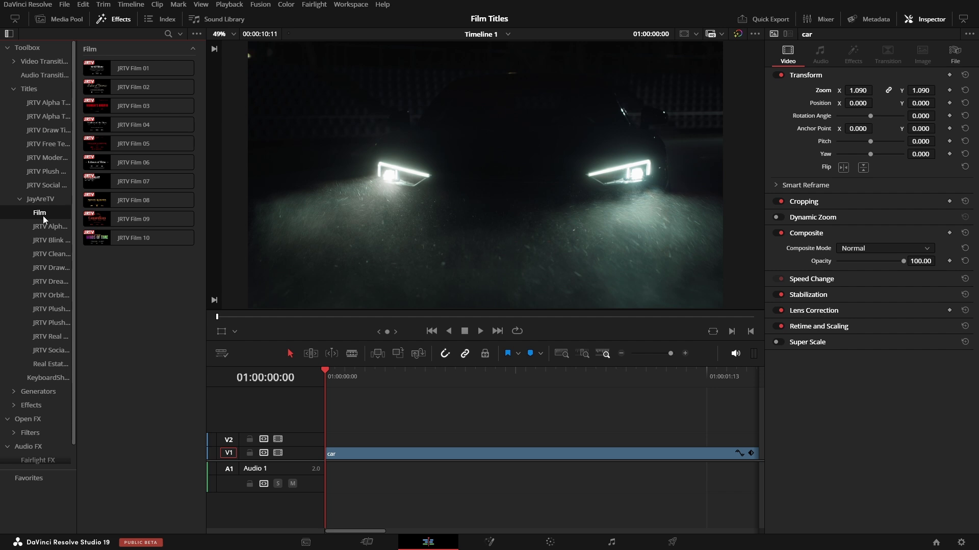
left_click_drag(100, 144, 336, 440)
Move the playhead into the title, select the JRTV Film 05 clip, and scroll the Inspector to Logo 1
left_click(365, 374)
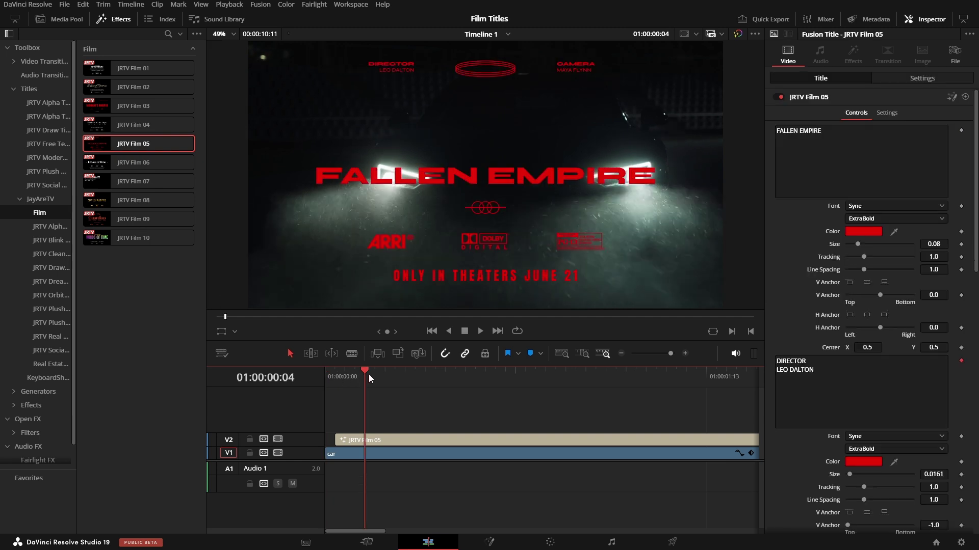
left_click(414, 442)
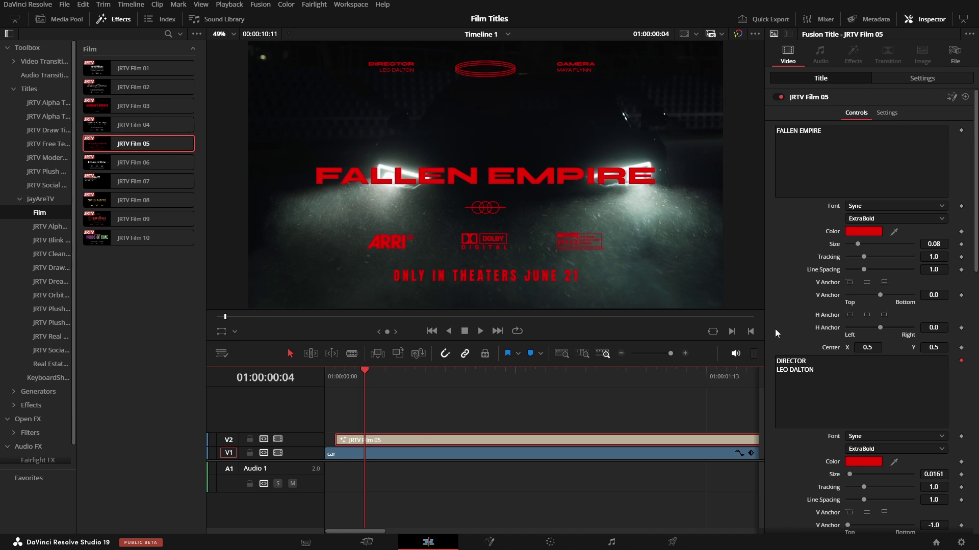
scroll(843, 197, "down", 2)
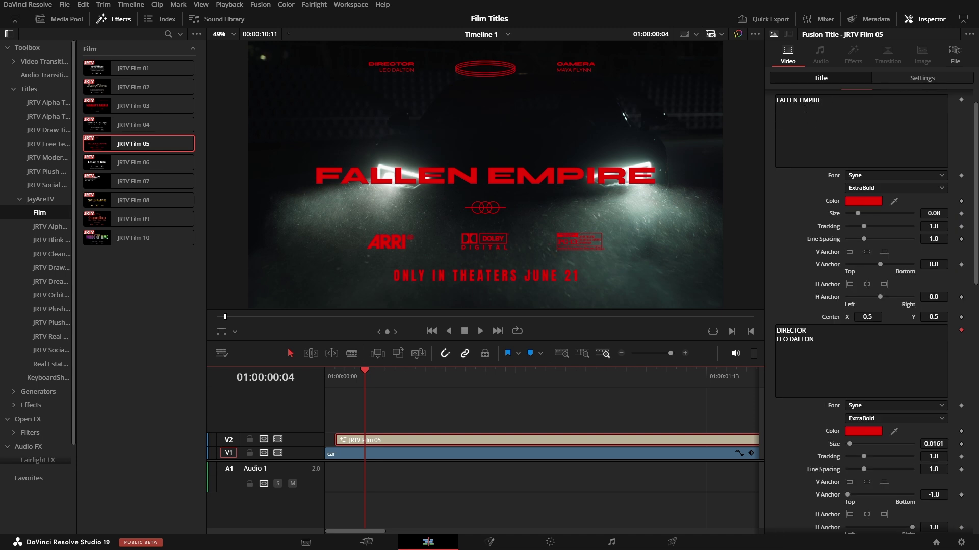
left_click(831, 100)
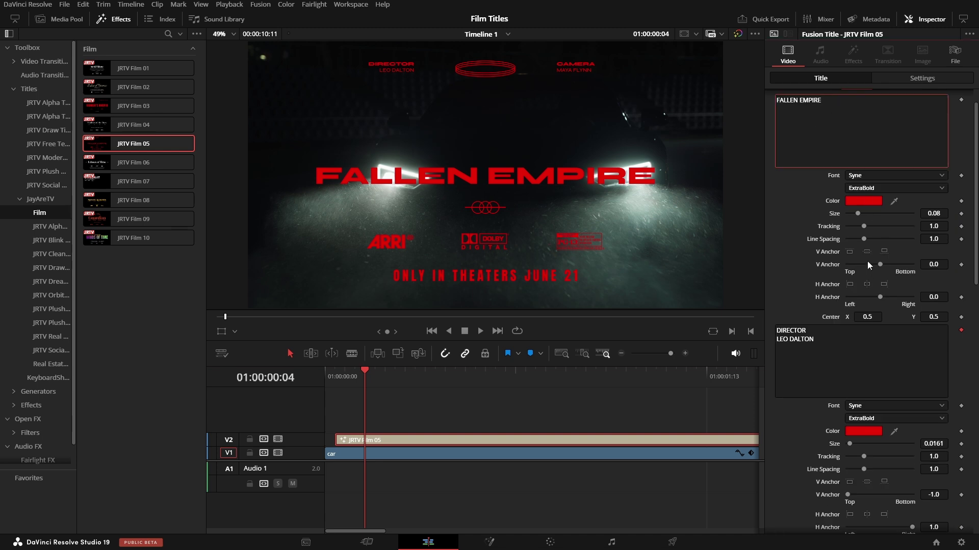
scroll(866, 261, "down", 6)
scroll(866, 258, "down", 18)
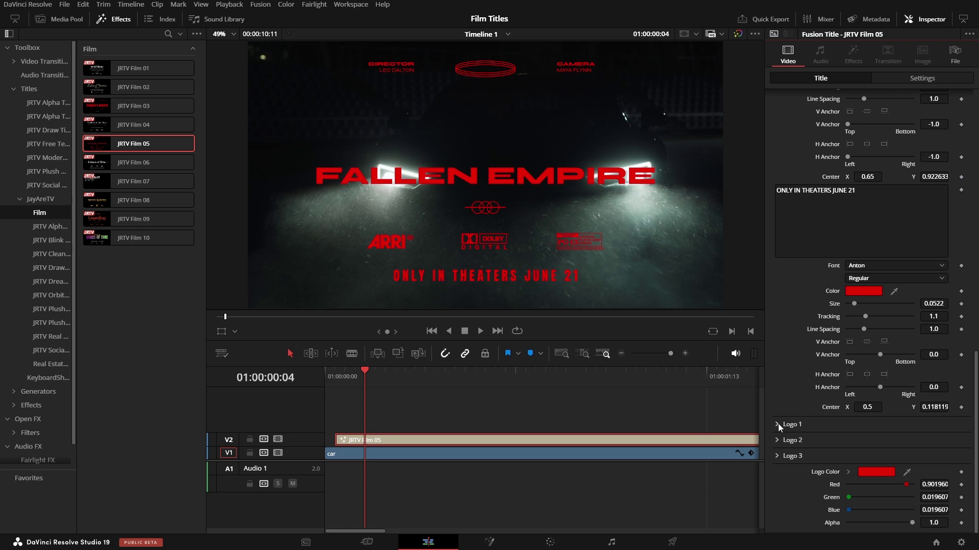
Switch Logo 1 from ARRI to SXSW, then to the Toronto International Film Festival logo
left_click(777, 425)
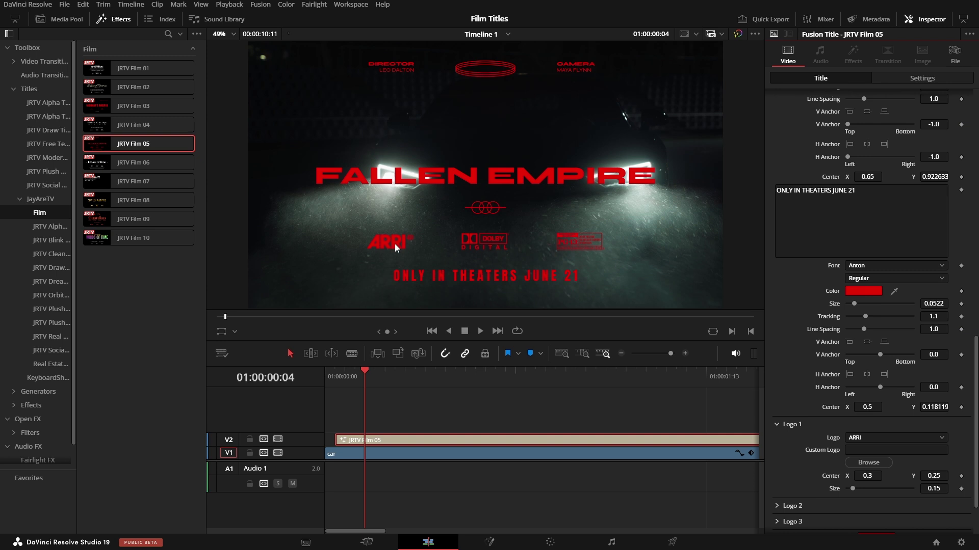
left_click(886, 437)
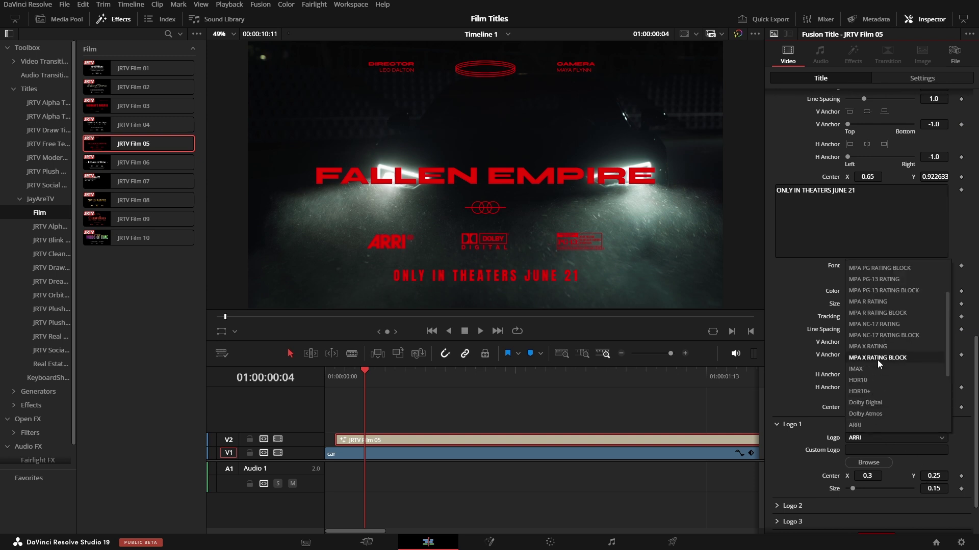
left_click(877, 360)
left_click(880, 439)
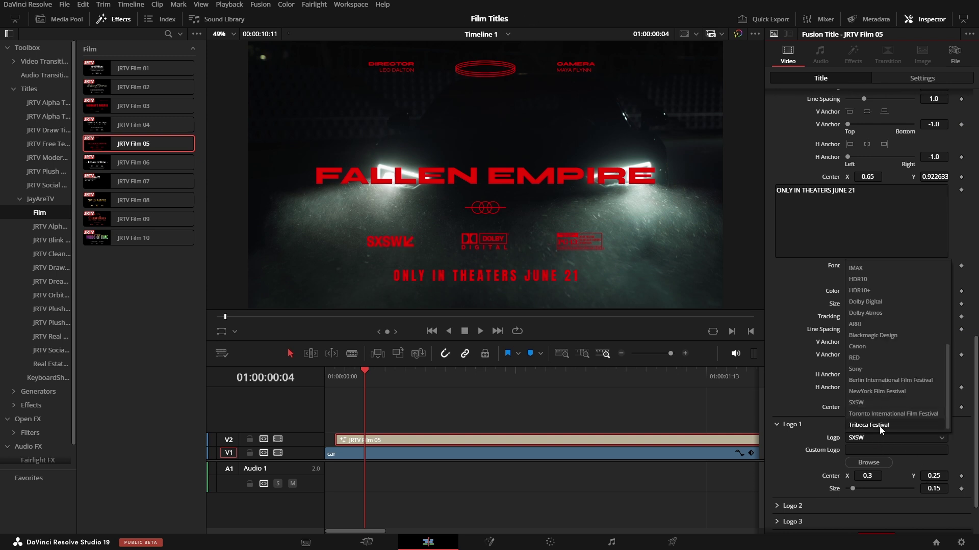
left_click(880, 417)
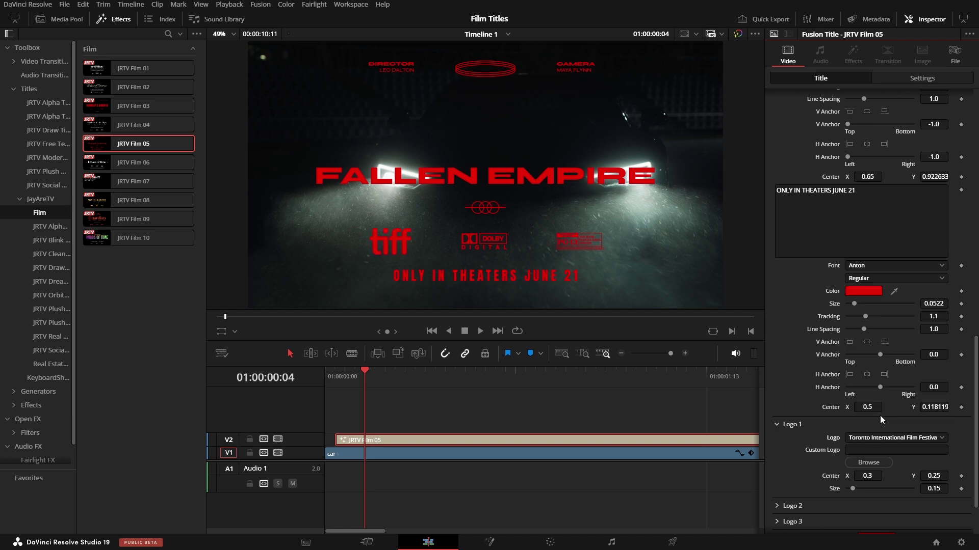
left_click(894, 438)
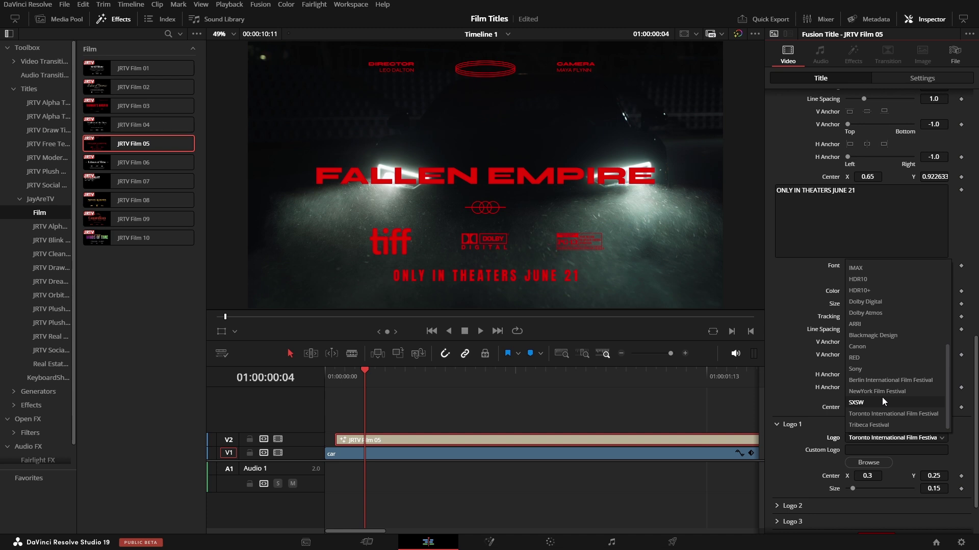
scroll(885, 395, "up", 5)
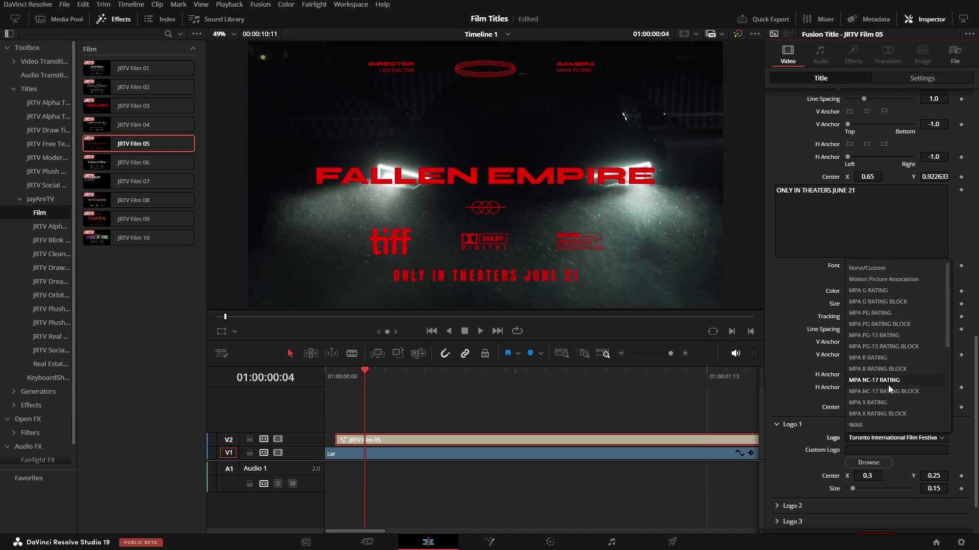
Set Logo 1 to a custom image, loading Apple_logo_grey.svg.png from Downloads
left_click(864, 268)
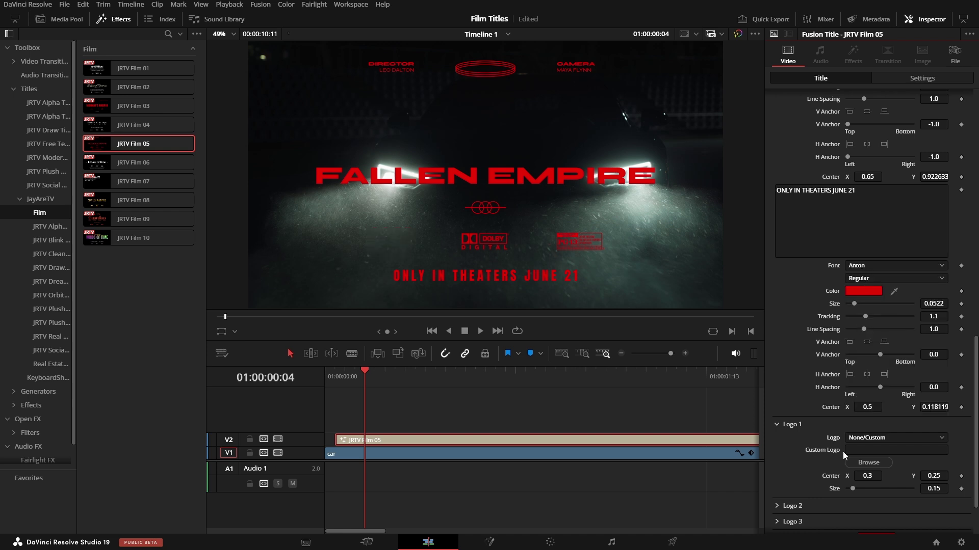
left_click(868, 462)
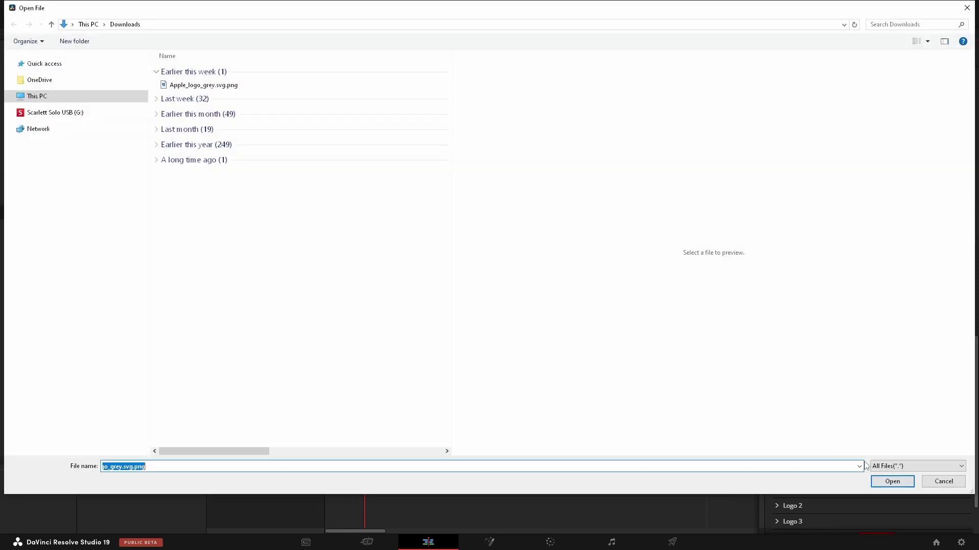
left_click(227, 86)
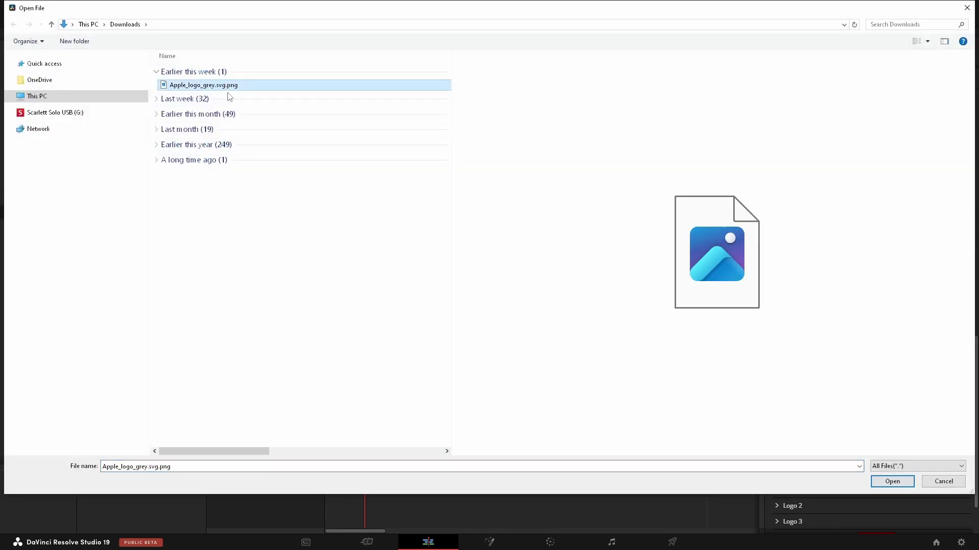
left_click(892, 481)
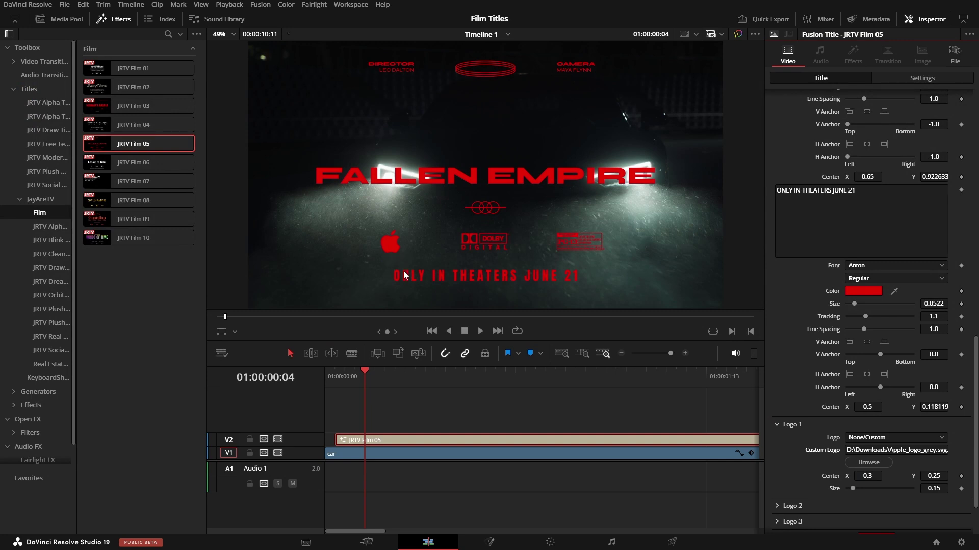
Set the Apple logo size to 0.25 and raise the logo colour Green to 0.606 for yellow
left_click_drag(856, 490, 861, 489)
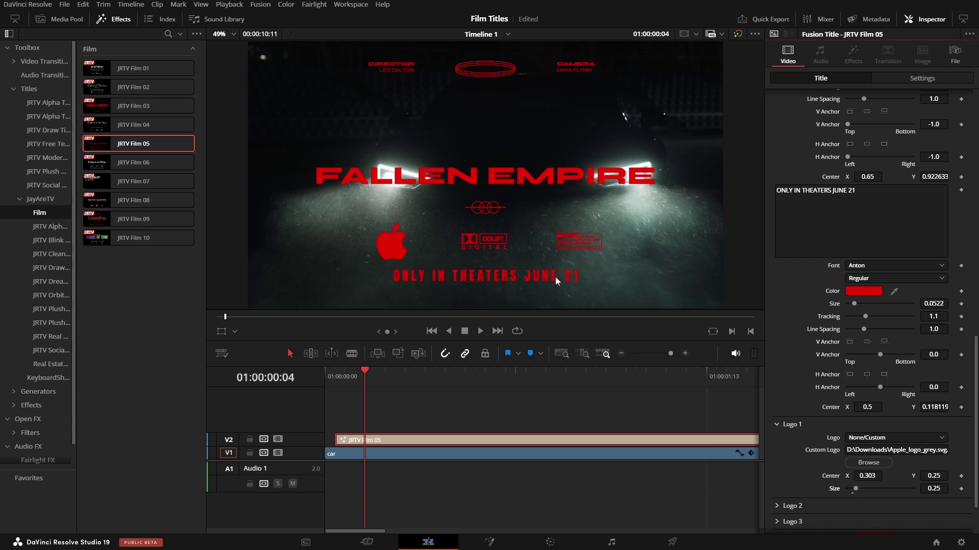
scroll(839, 468, "down", 2)
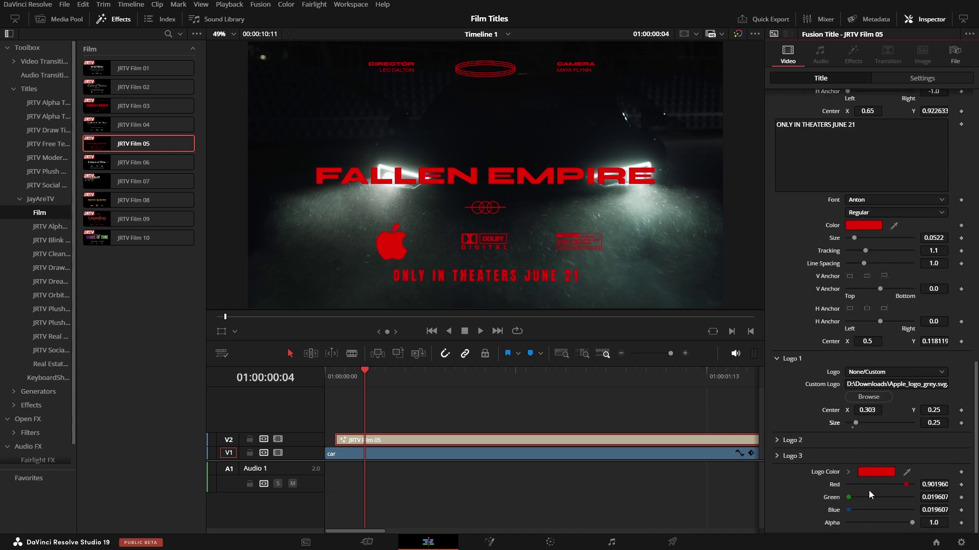
left_click_drag(851, 498, 887, 498)
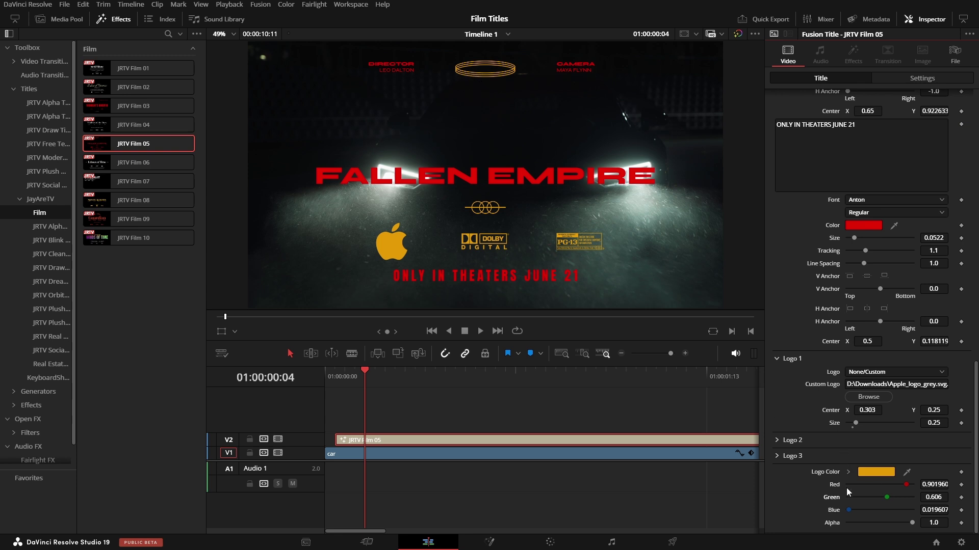
scroll(846, 488, "up", 15)
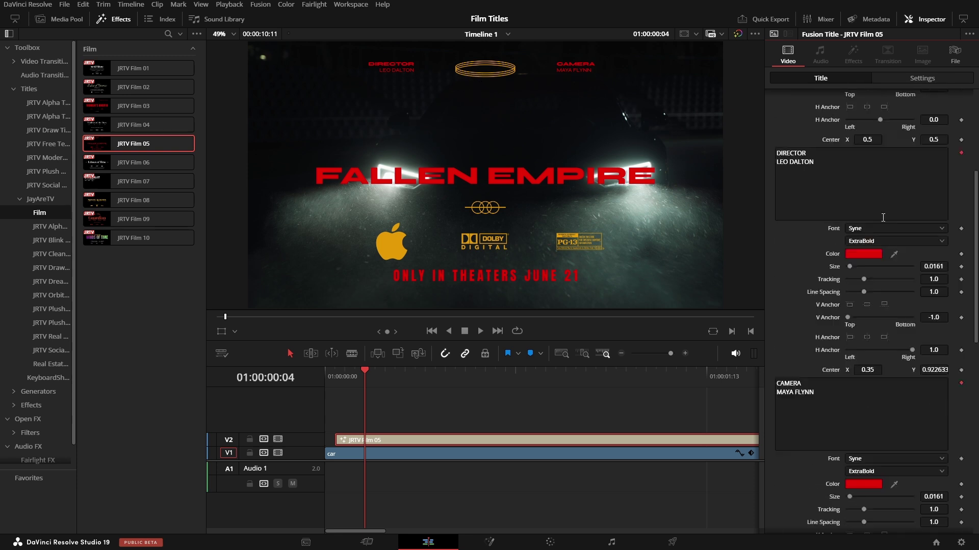
scroll(883, 217, "up", 3)
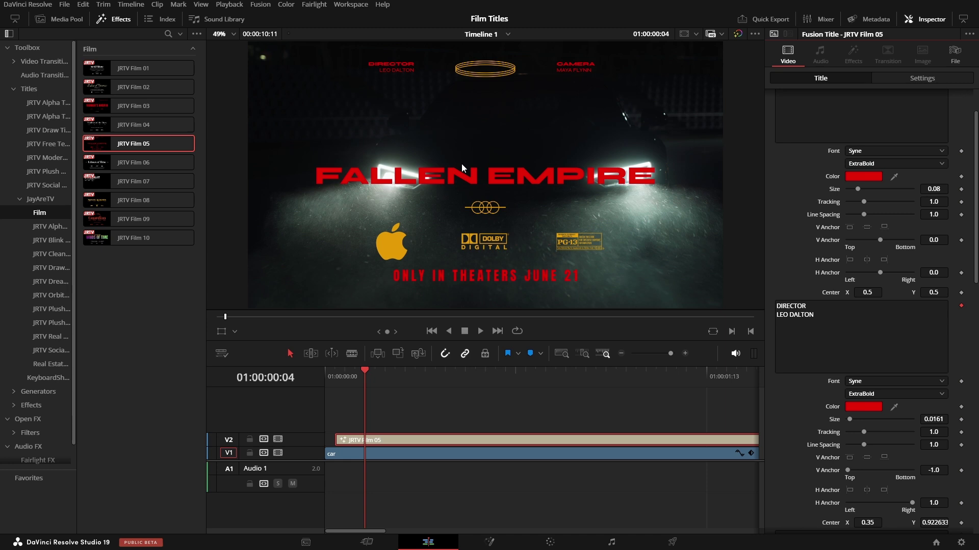
scroll(907, 338, "up", 2)
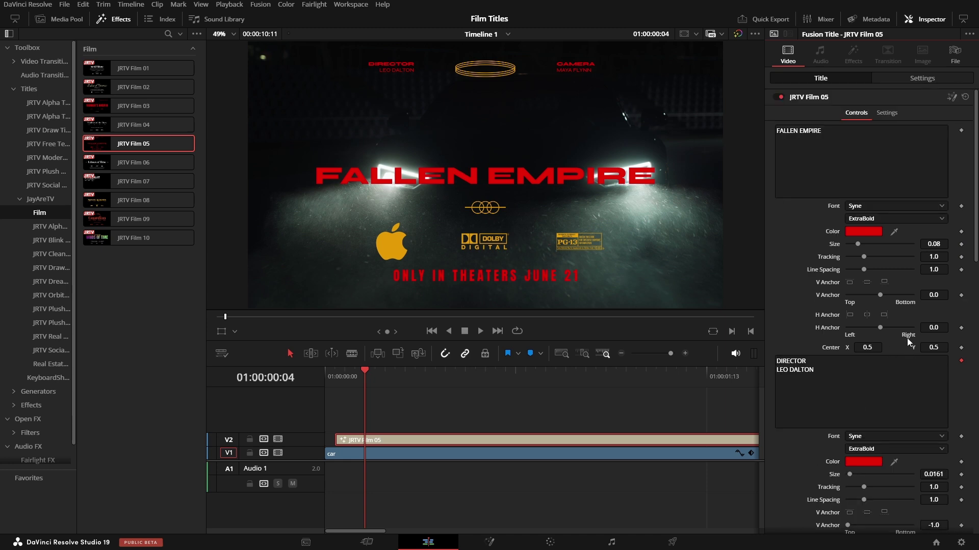
Open the JRTV Film 05 title in Fusion and expand the JRTVFilm05 group node
left_click(951, 97)
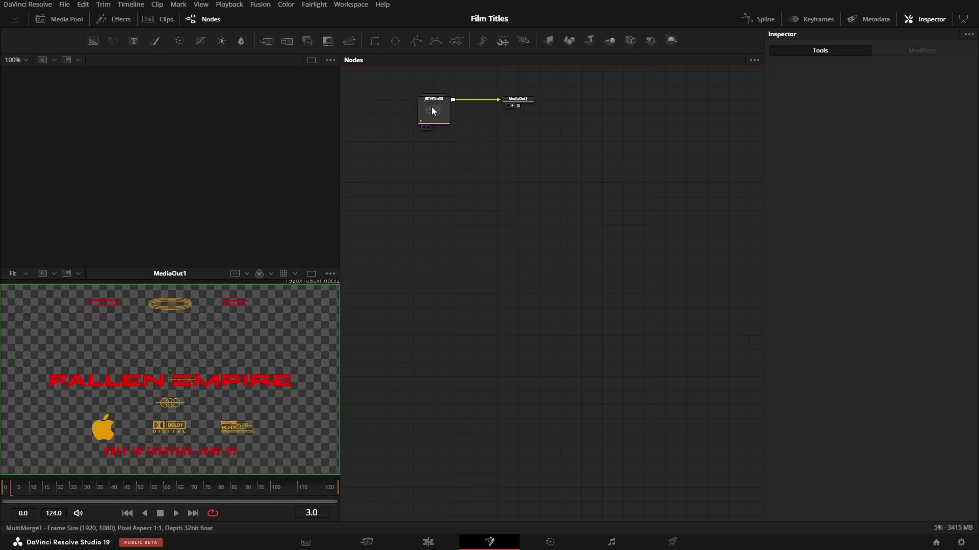
left_click_drag(431, 111, 475, 177)
double_click(475, 177)
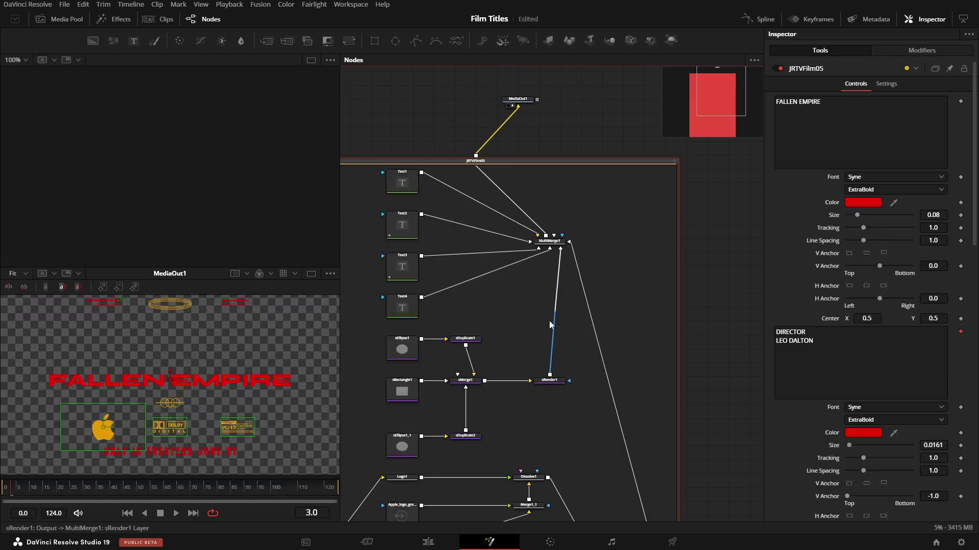
scroll(686, 316, "down", 3)
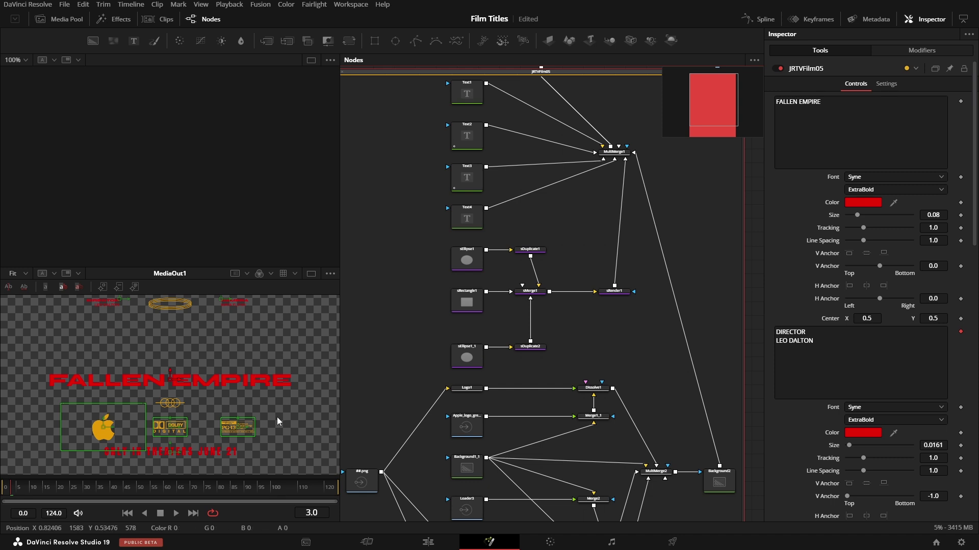
Return to the Edit page timeline to preview the finished title
left_click(428, 542)
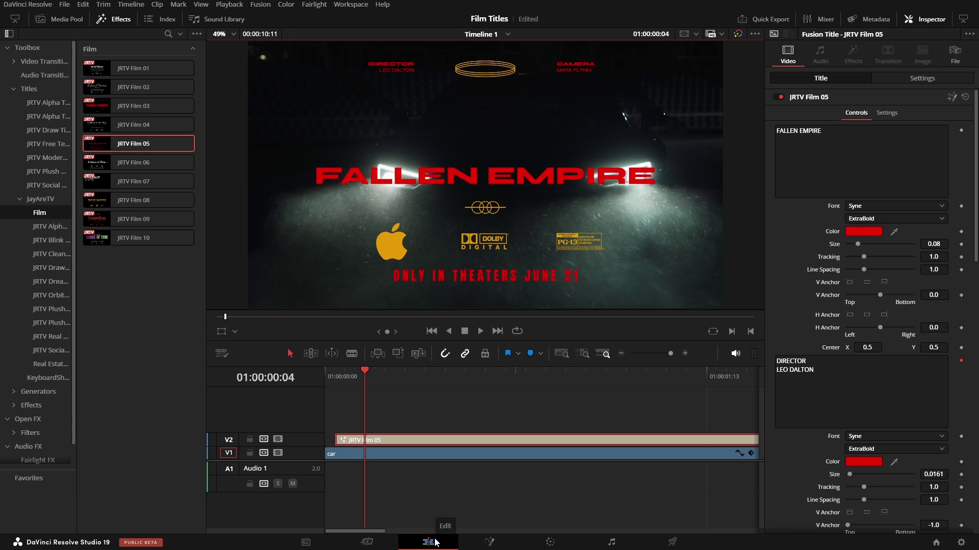